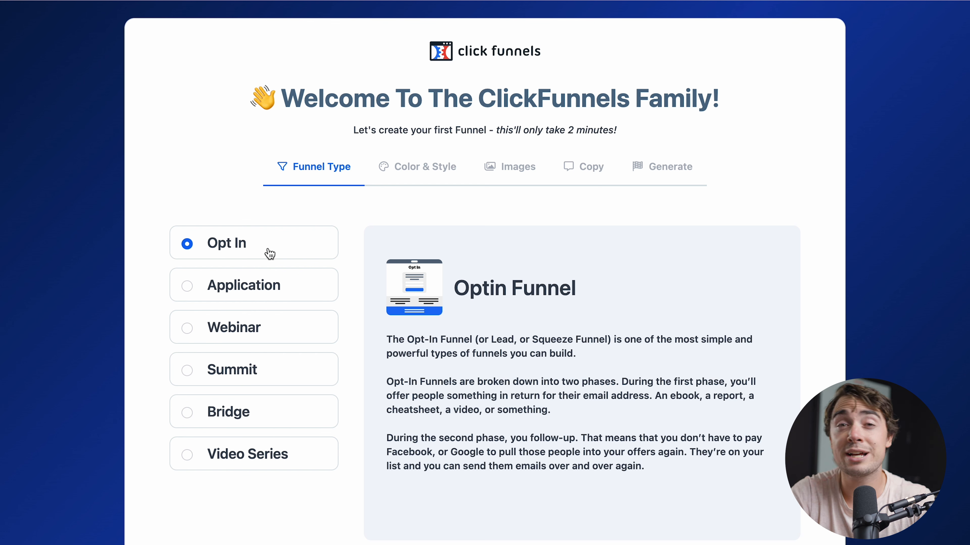
# Choose the Opt In funnel type with the default brand color, Blocky style and Isometric 3D images
pyautogui.scroll(-3, 754, 504)
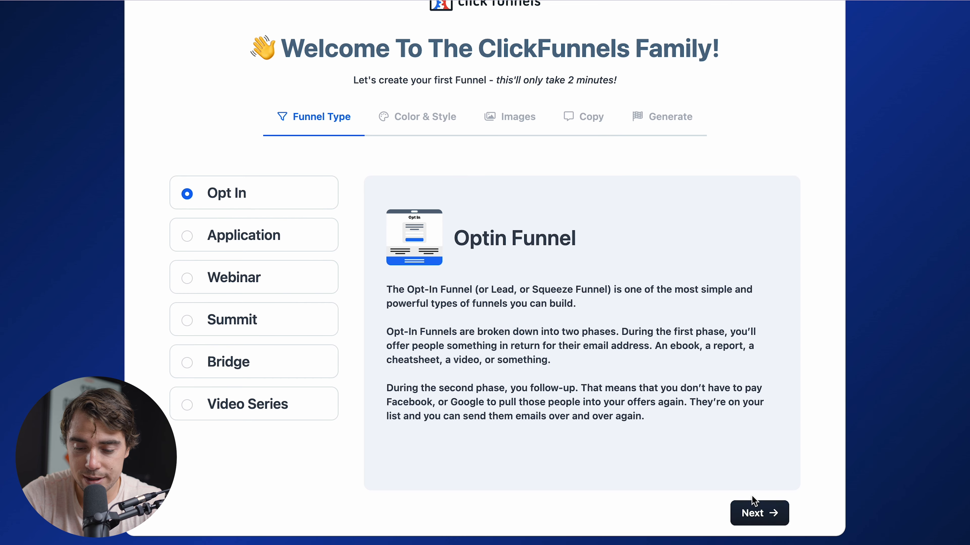
pyautogui.click(751, 515)
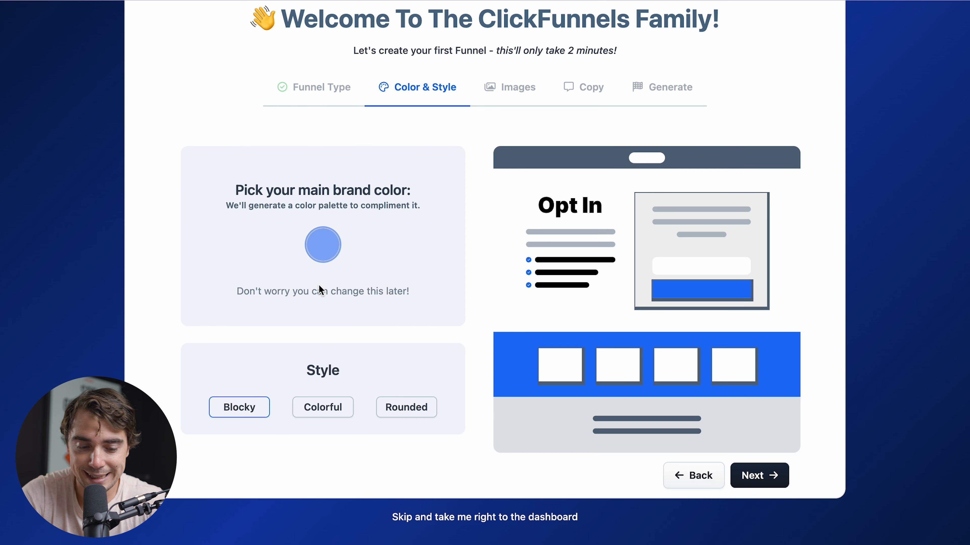
pyautogui.click(749, 477)
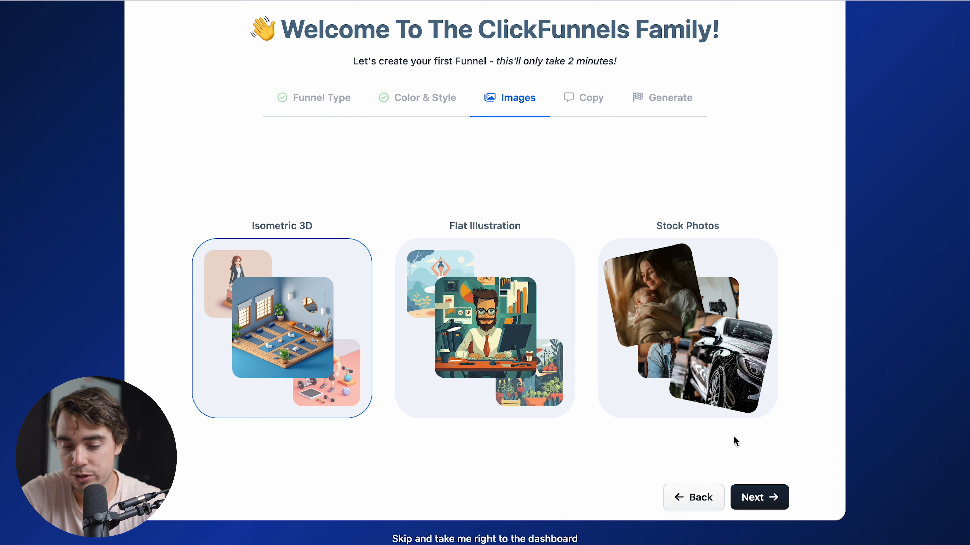
pyautogui.click(751, 497)
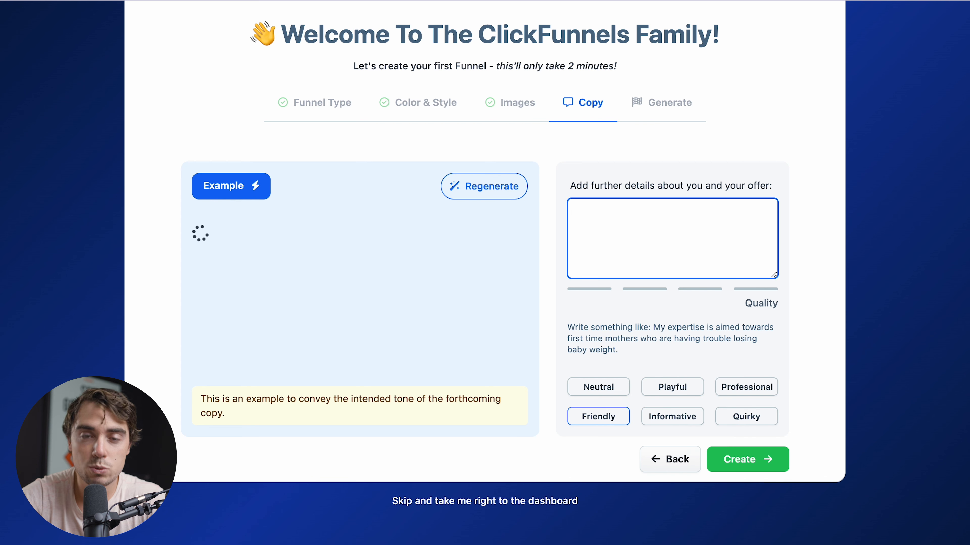
# Describe the offer as "services for more leads" with the Friendly tone and generate the funnel
pyautogui.write('services for more leads')
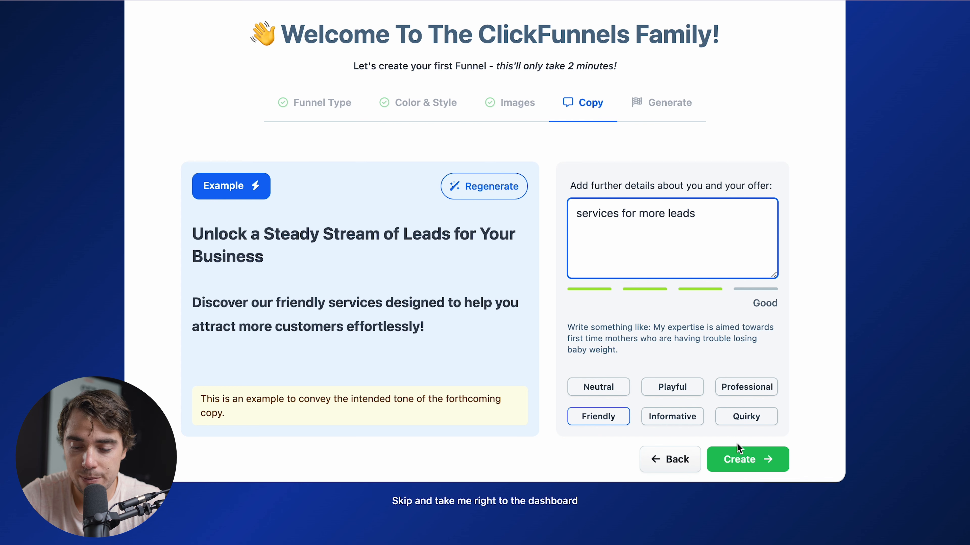
pyautogui.click(744, 462)
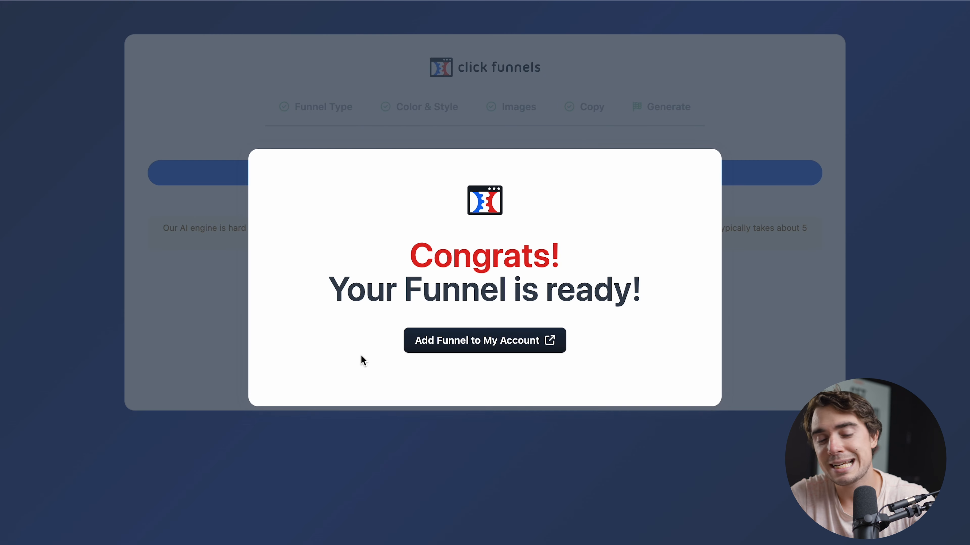
# Add the generated funnel to My Workspace and close the installation dialog without customizing it
pyautogui.click(453, 341)
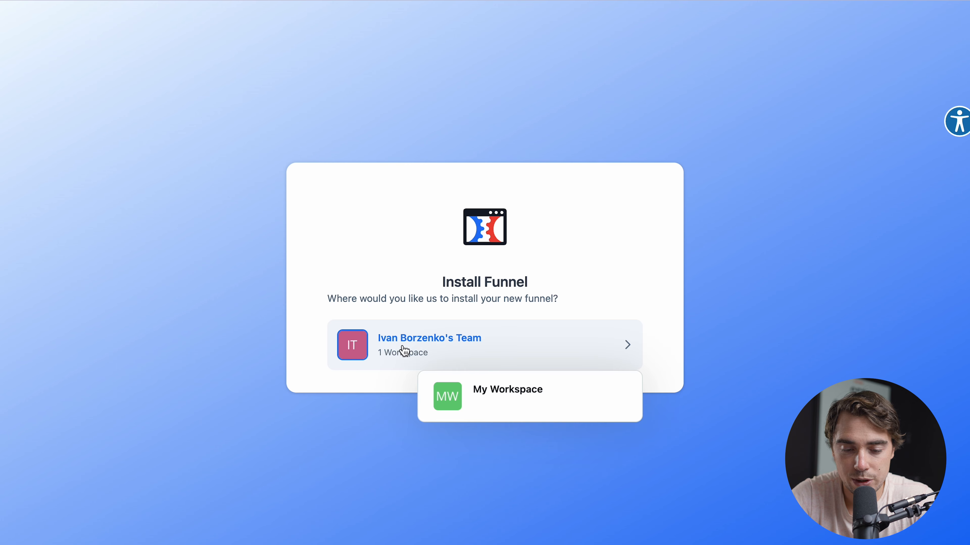
pyautogui.click(487, 387)
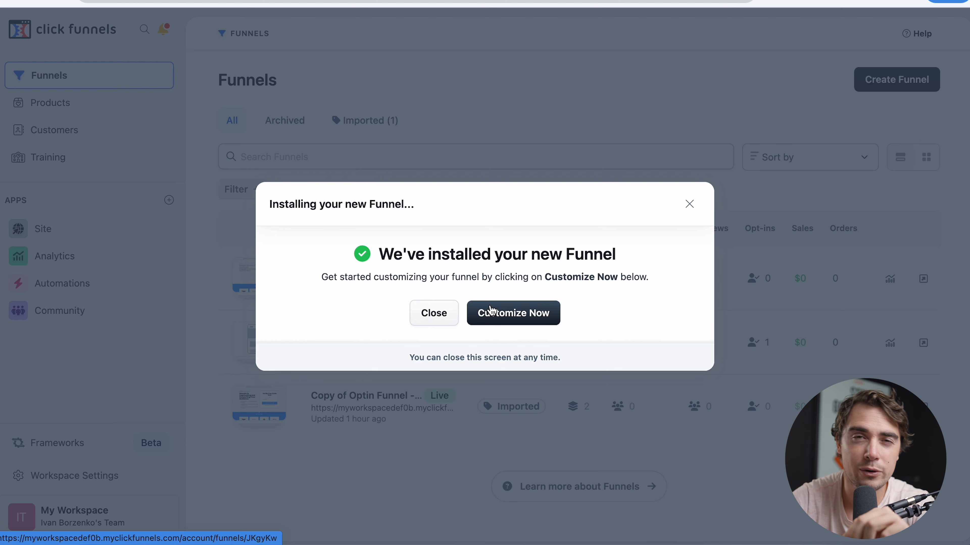
pyautogui.click(434, 312)
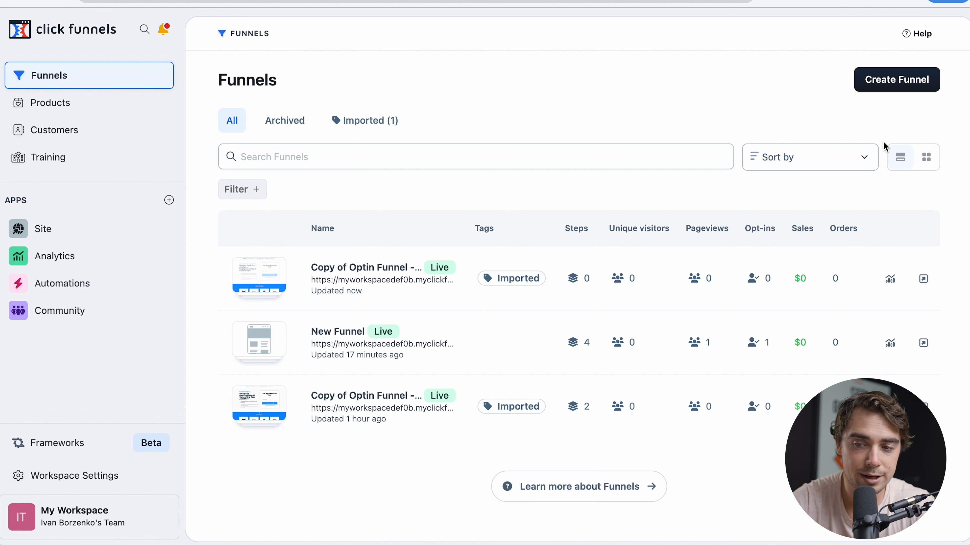
# Create a blank funnel from scratch with the default name New Funnel and path /new-funnel
pyautogui.click(897, 81)
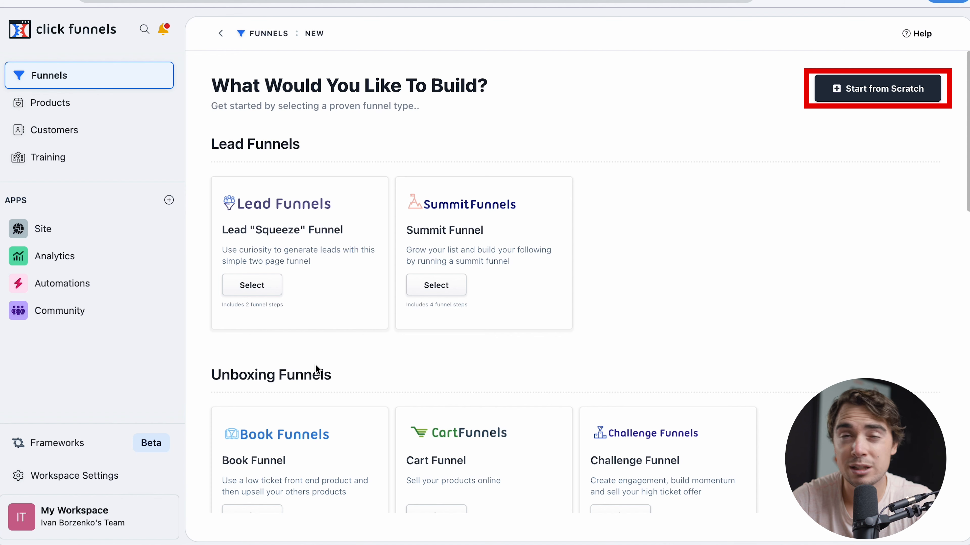
pyautogui.click(871, 94)
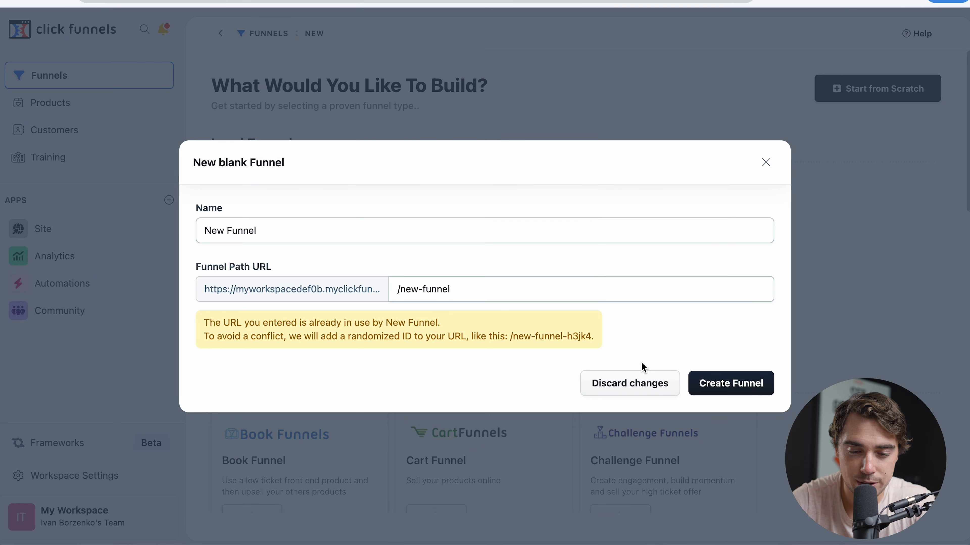
pyautogui.click(727, 384)
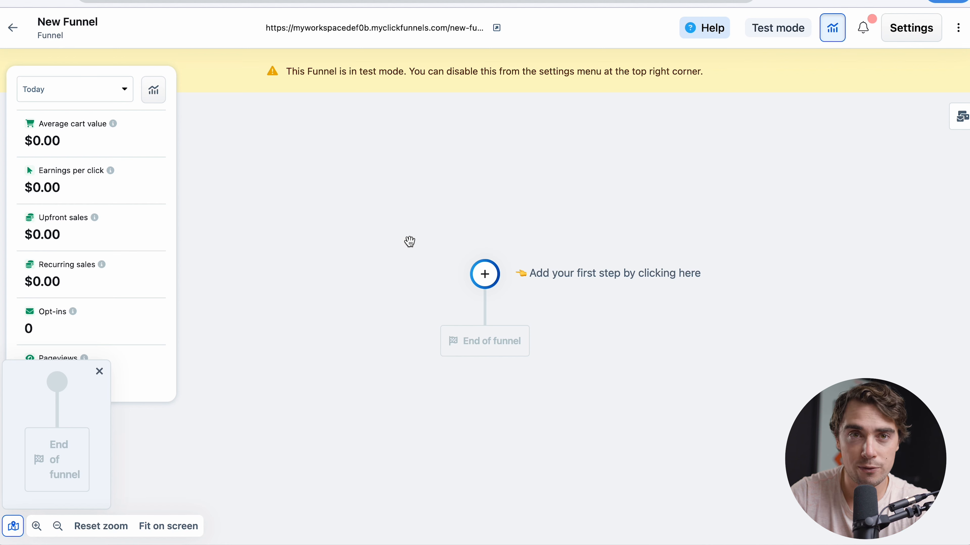
# Add the Orange Company Homepage opt-in template as the funnel's first page, keeping the default name, URL and style
pyautogui.click(486, 283)
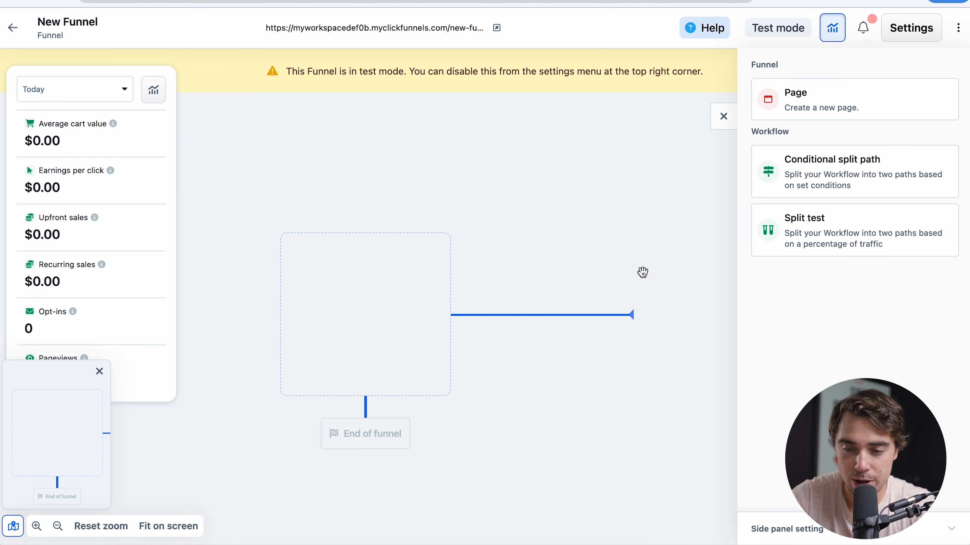
pyautogui.click(795, 98)
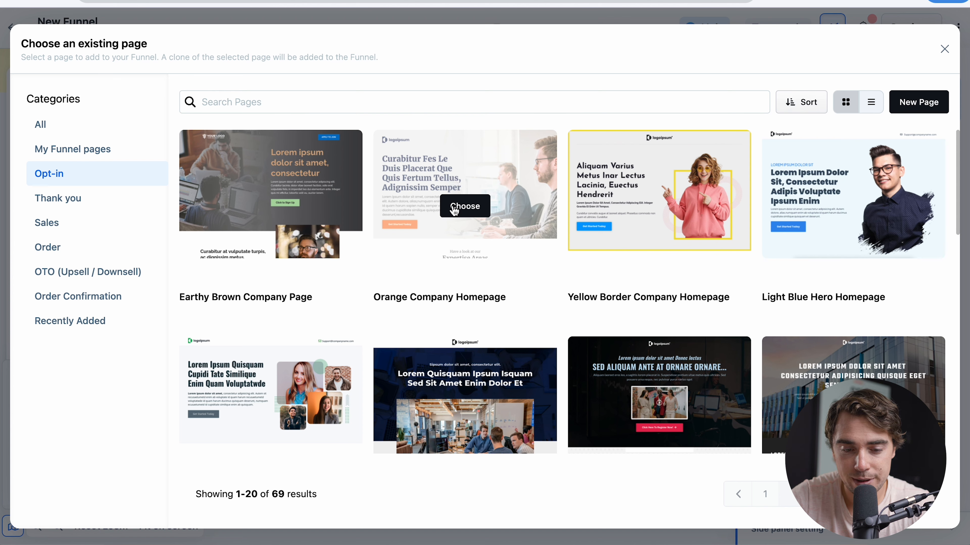
pyautogui.click(458, 208)
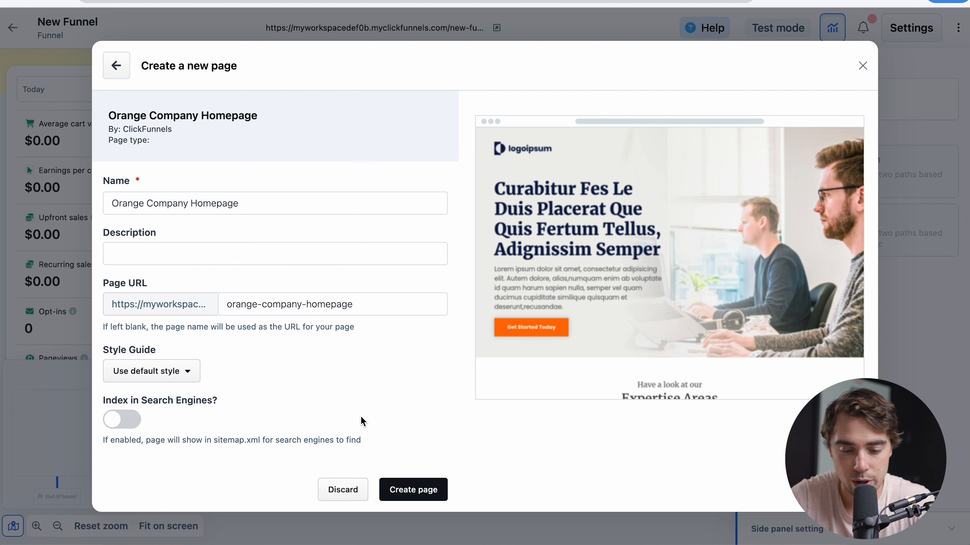
pyautogui.click(417, 493)
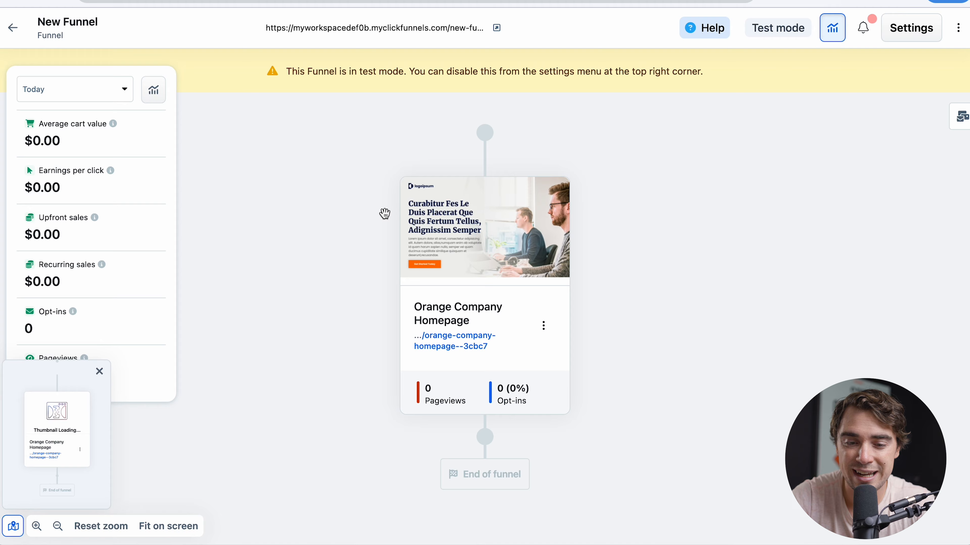
# Open the homepage in the page editor and examine its layout tree, section library and style guide, including the mobile preview
pyautogui.click(470, 216)
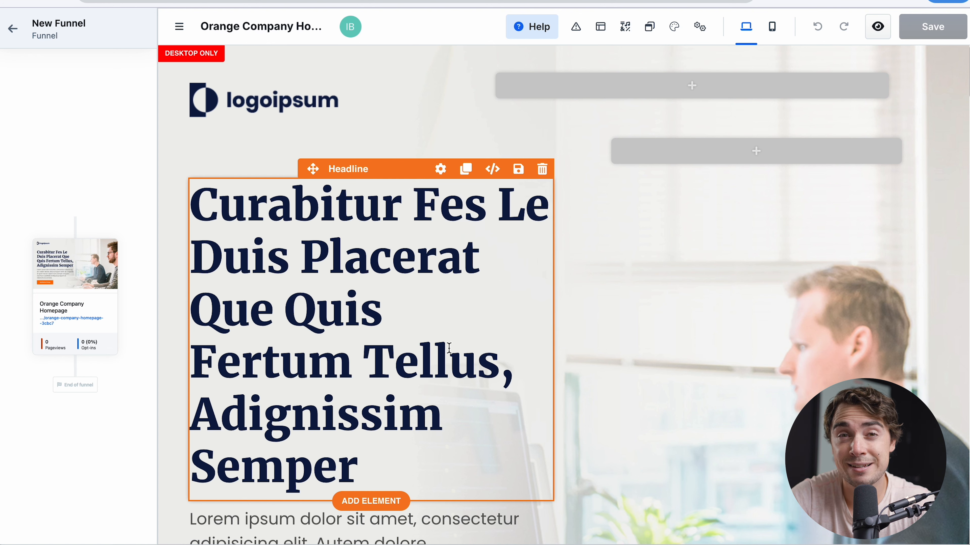
pyautogui.click(600, 26)
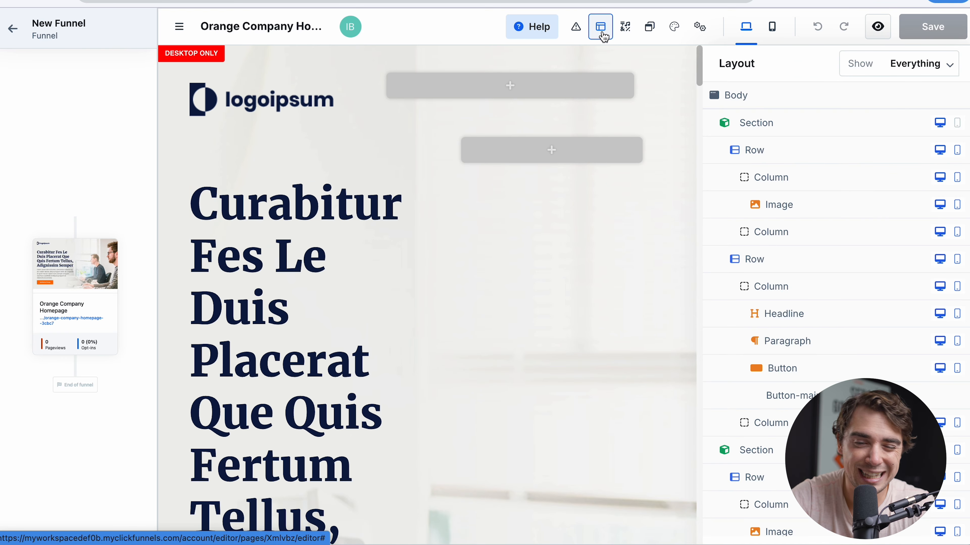
pyautogui.click(624, 26)
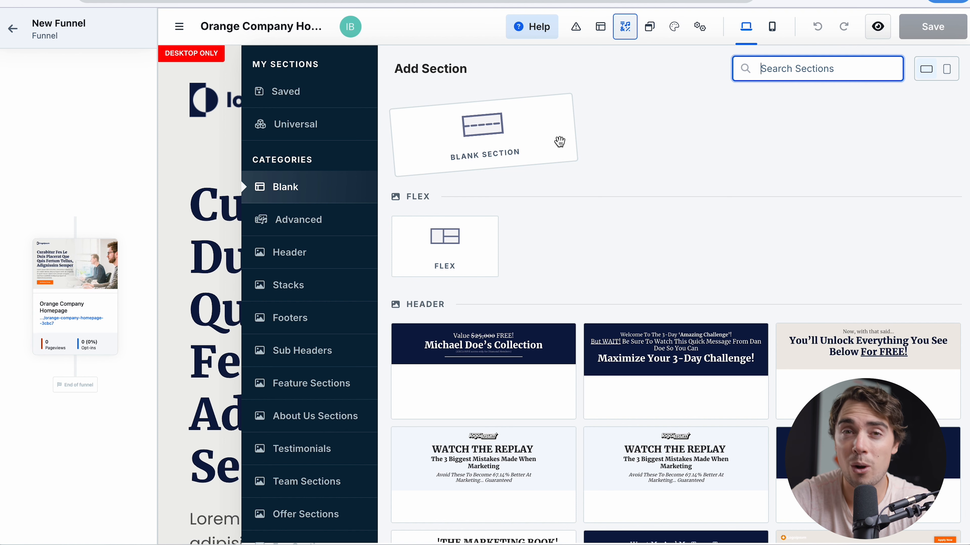
pyautogui.click(674, 27)
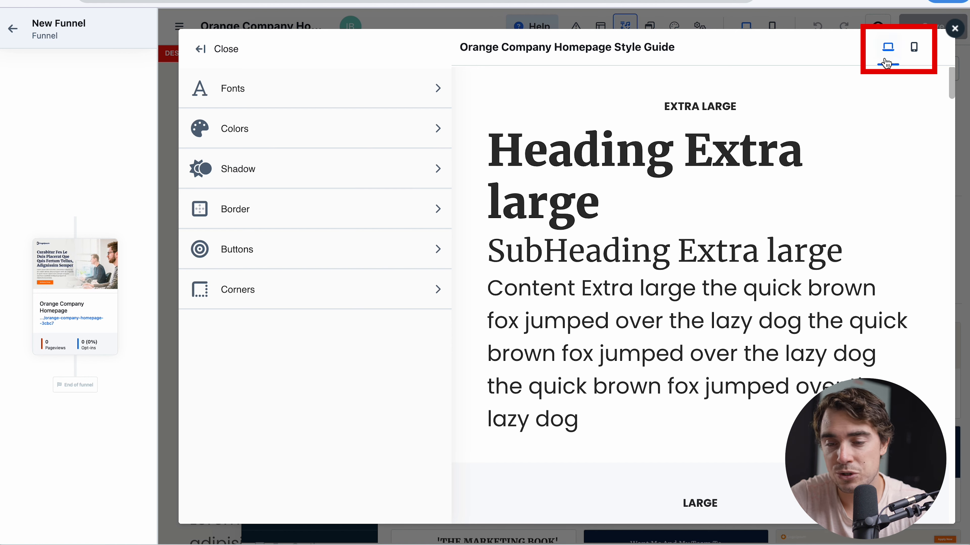
pyautogui.click(915, 49)
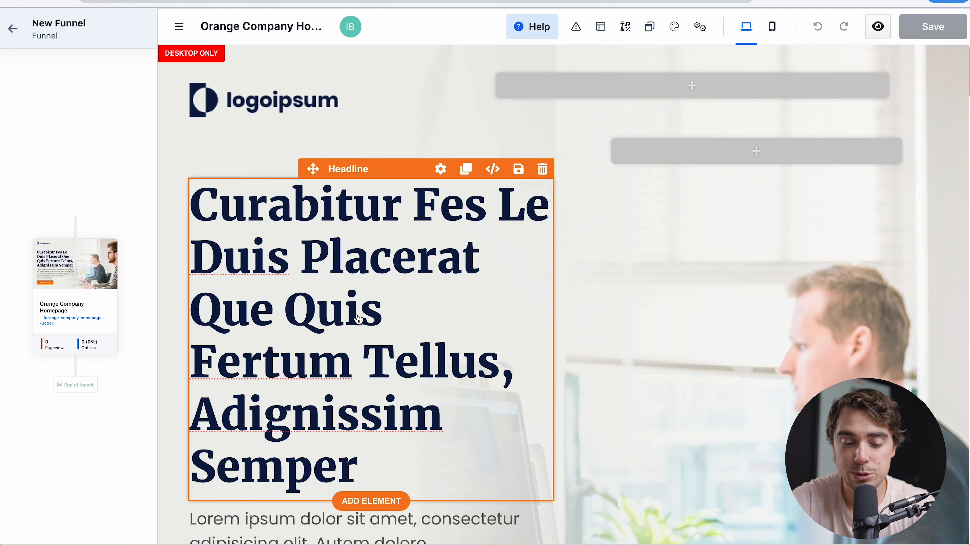
# Inspect the Get Started Today button's settings and show the pop-up attached to the page
pyautogui.scroll(-8, 357, 316)
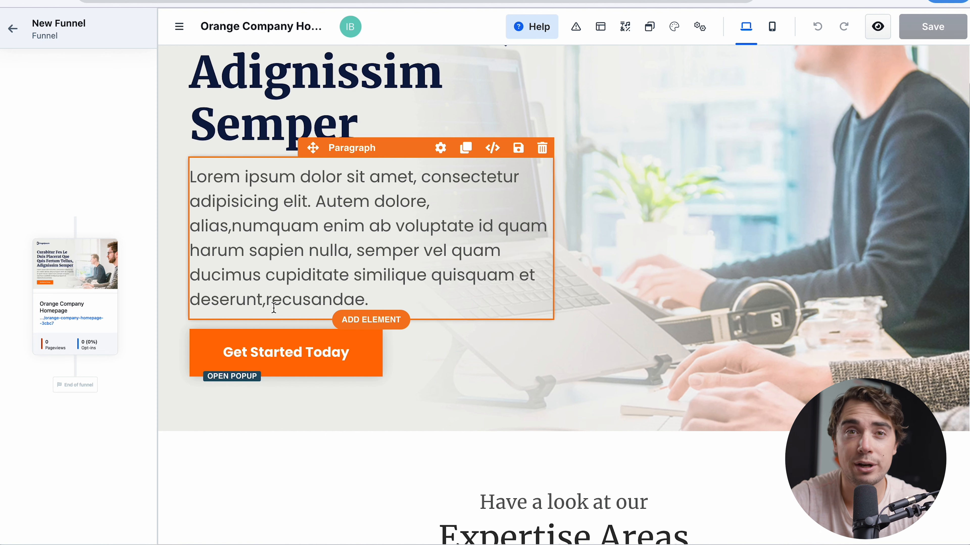
pyautogui.click(267, 351)
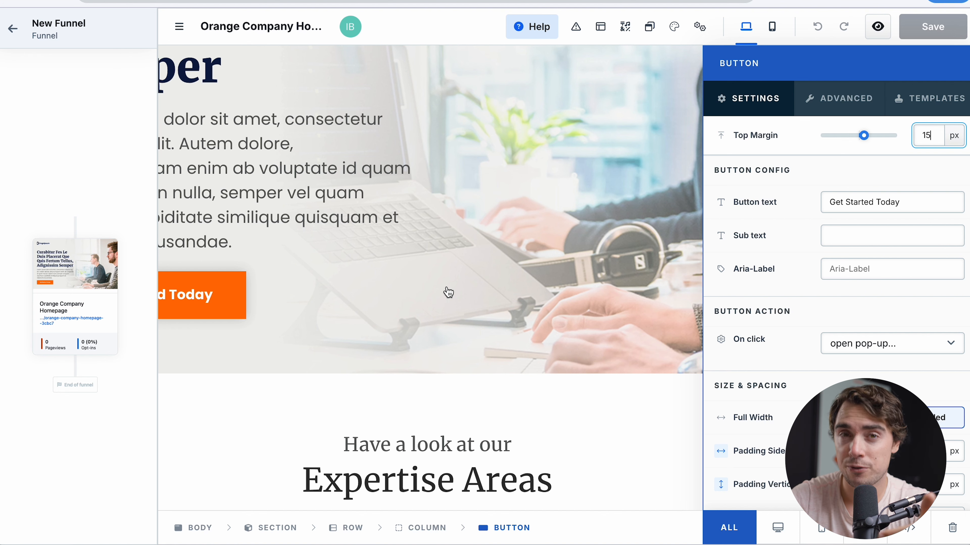
pyautogui.click(650, 27)
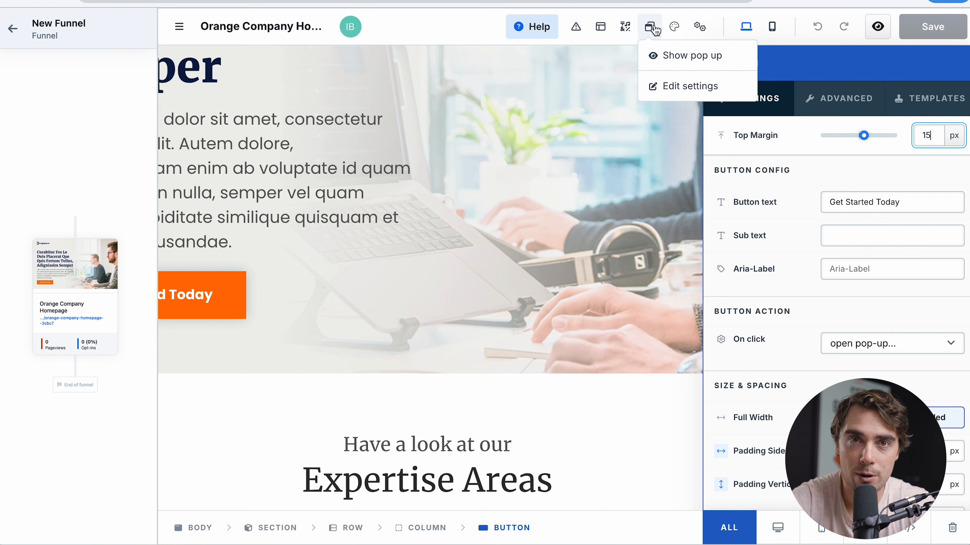
pyautogui.click(663, 57)
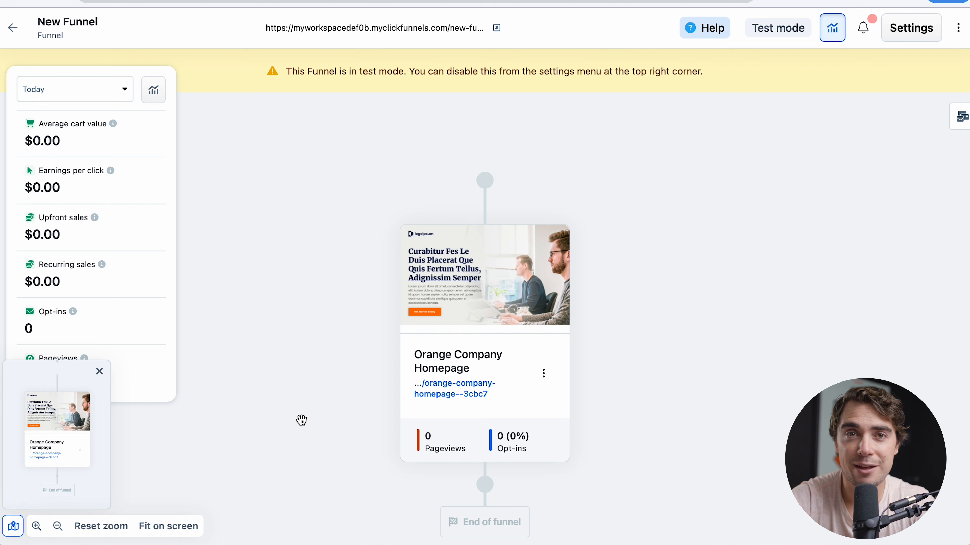
# Add the Thank You - Rebel template as the page after the homepage and open it for editing
pyautogui.click(486, 486)
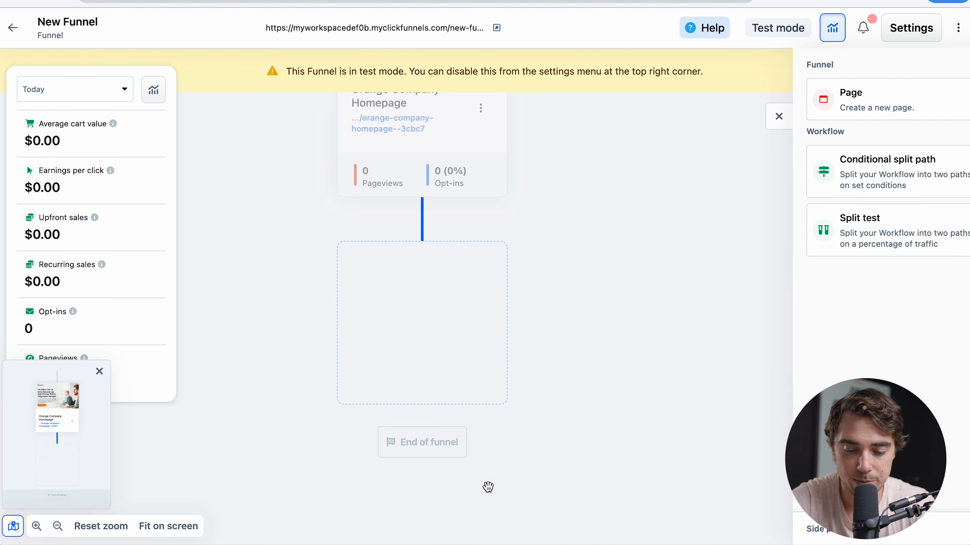
pyautogui.click(800, 104)
pyautogui.click(59, 199)
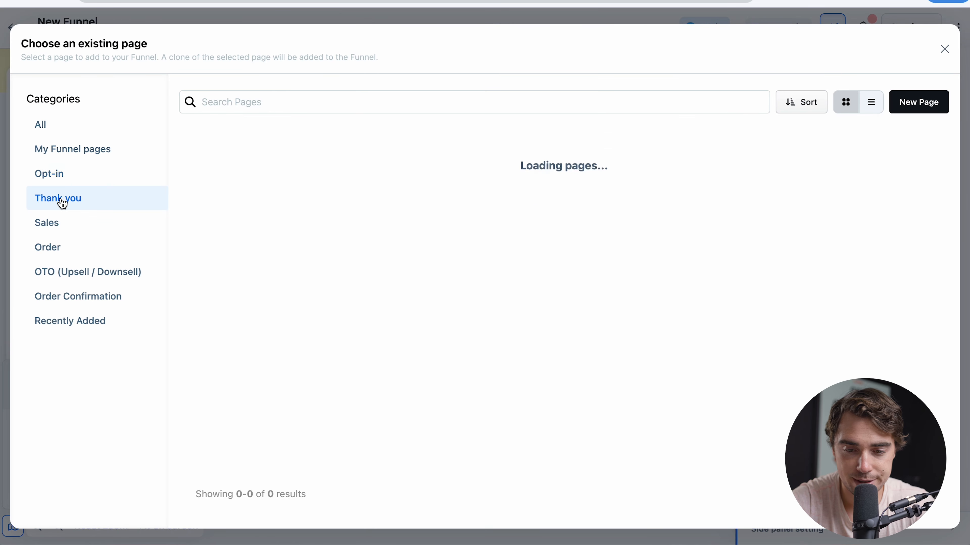
pyautogui.moveTo(459, 206)
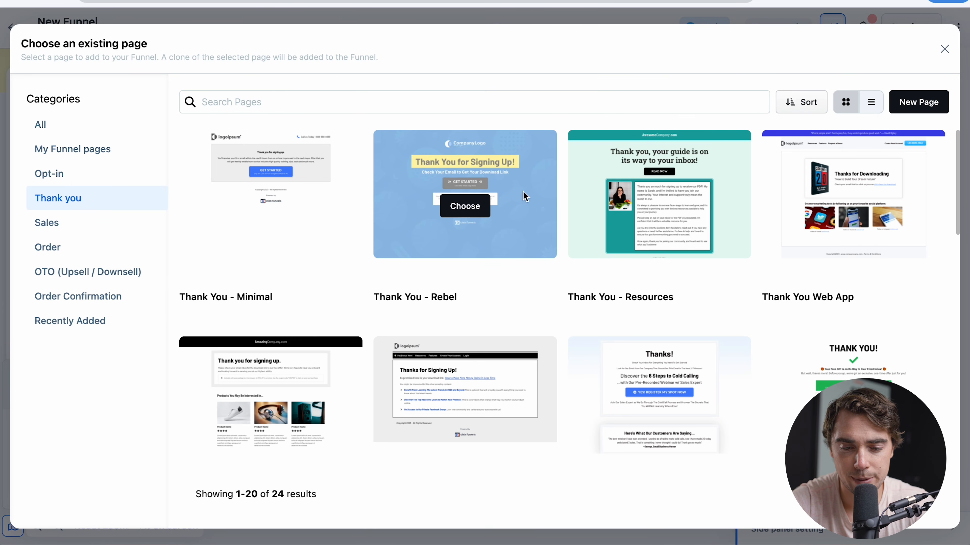
pyautogui.click(450, 208)
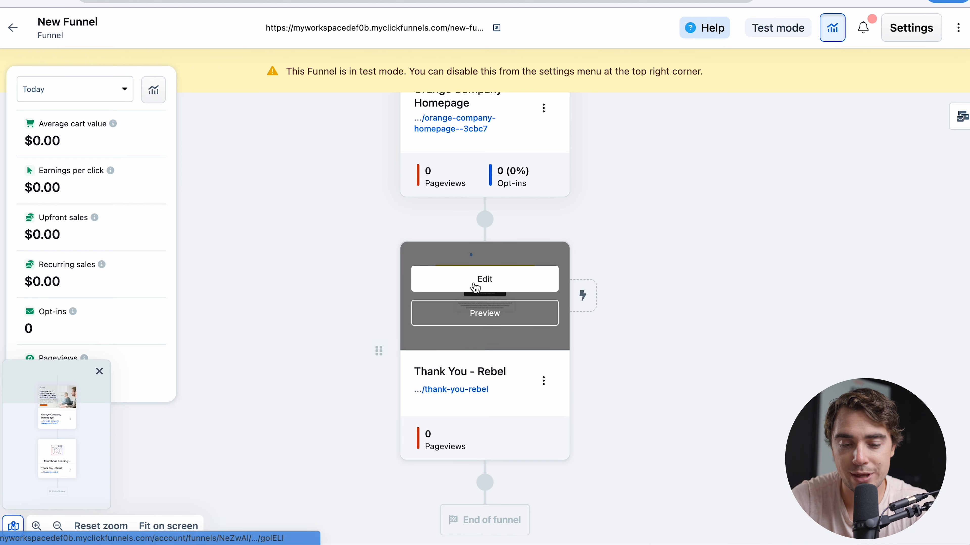
pyautogui.click(476, 285)
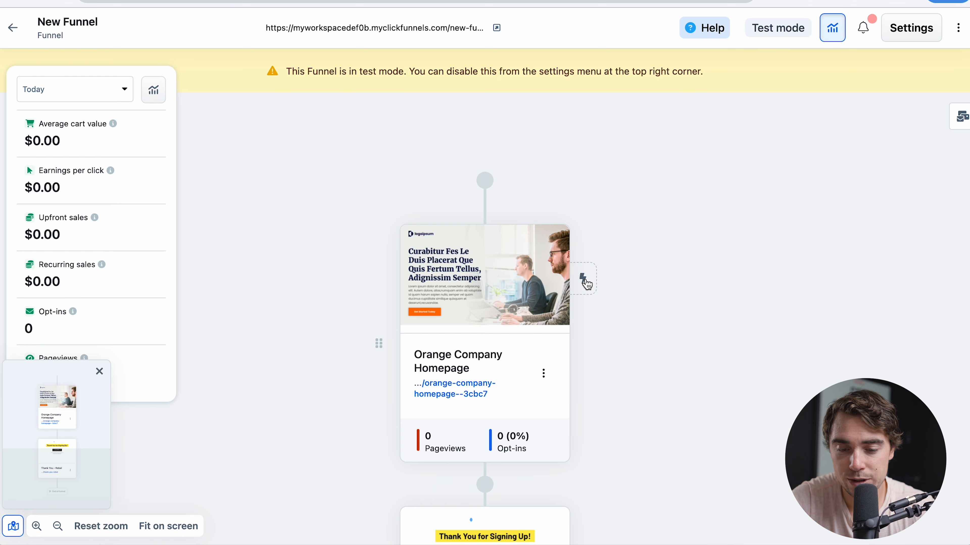
# Attach a new workflow named "test" to the homepage, triggered by Appointments - Appointment Scheduled
pyautogui.click(584, 280)
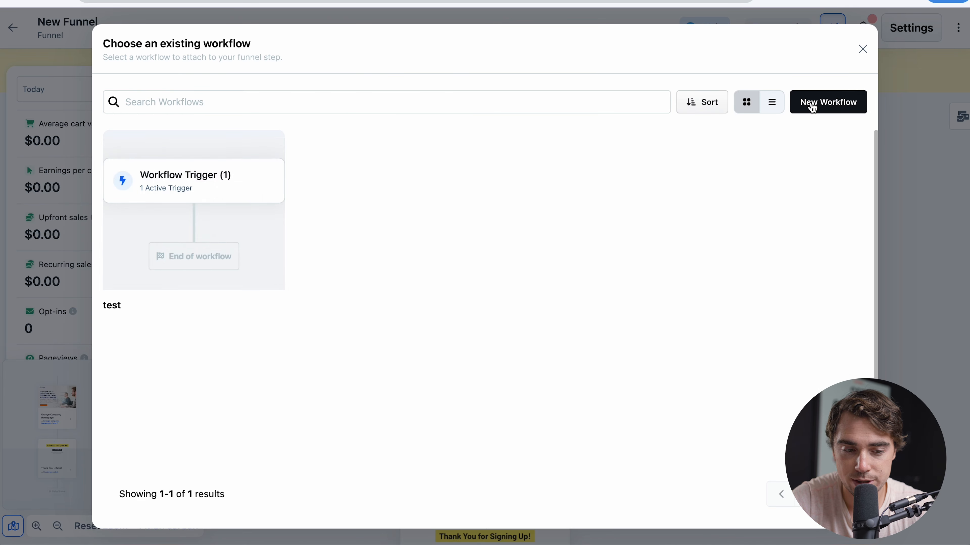
pyautogui.click(812, 108)
pyautogui.write('test')
pyautogui.click(378, 295)
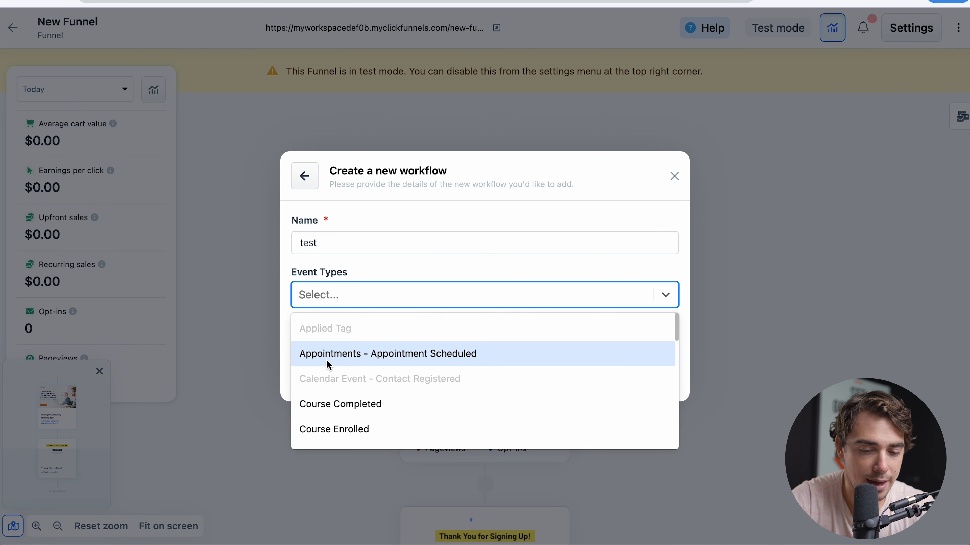
pyautogui.click(336, 360)
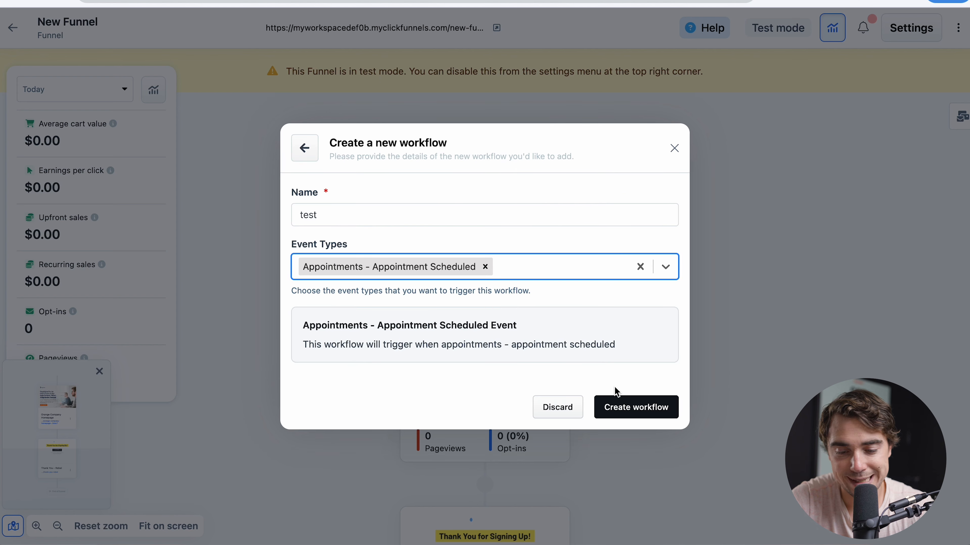
pyautogui.click(635, 412)
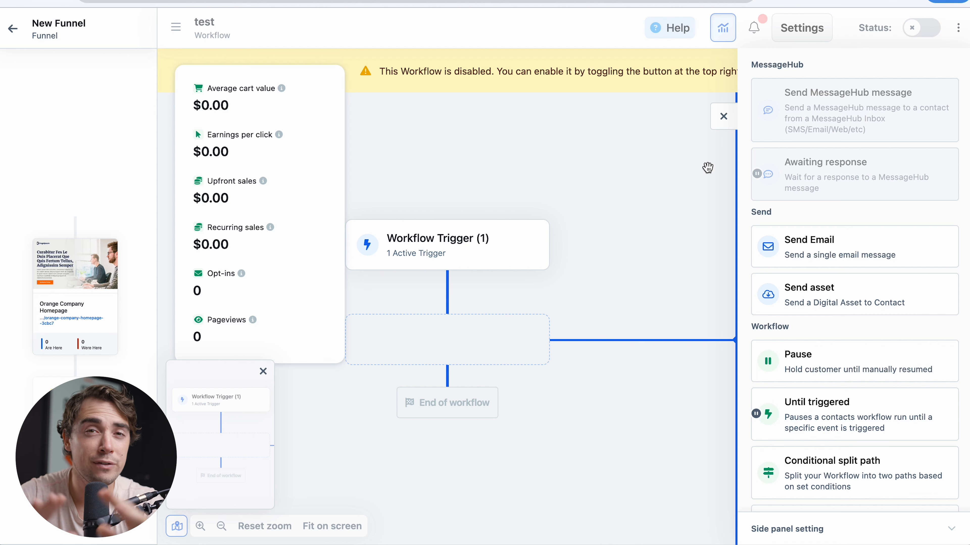
# Look through the list of steps that can be added to the workflow, such as emails, delays and split paths
pyautogui.scroll(-12, 848, 331)
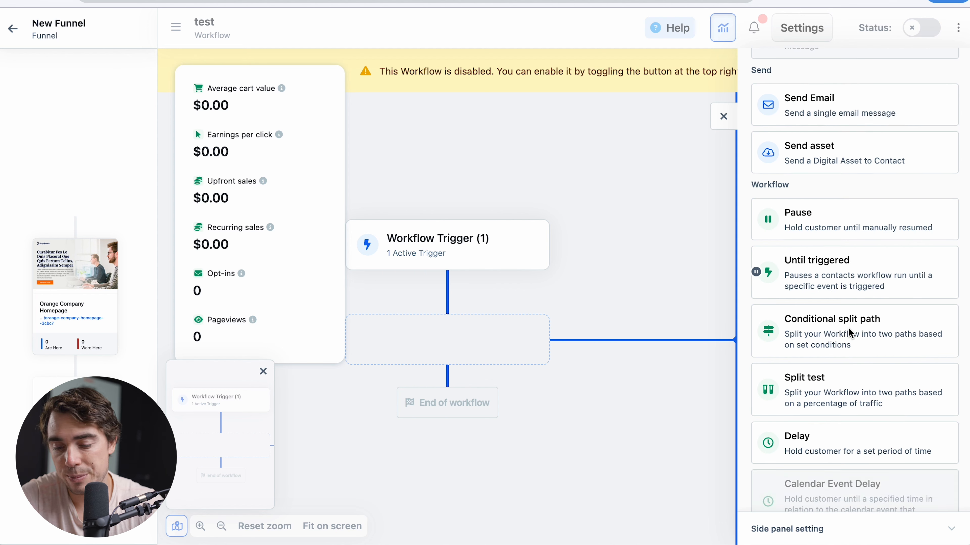
pyautogui.scroll(-5, 848, 327)
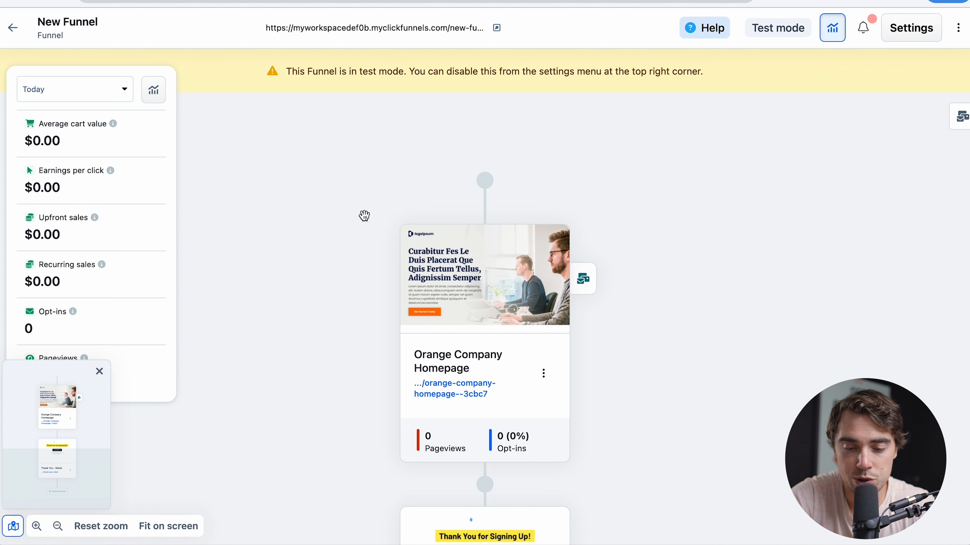
# Add a split test to the Orange Company Homepage using a duplicate of the page, and open its traffic split for adjustment
pyautogui.click(544, 376)
pyautogui.click(585, 378)
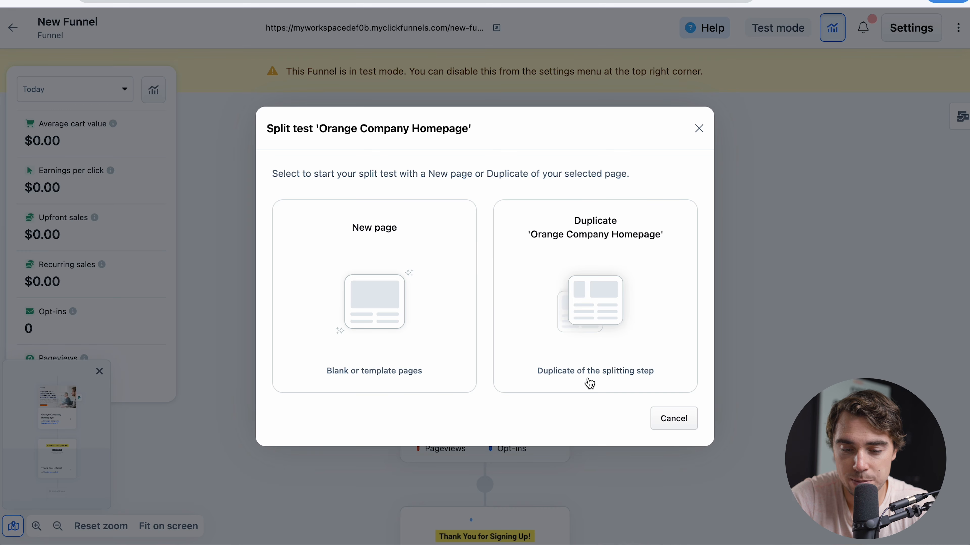
pyautogui.click(605, 288)
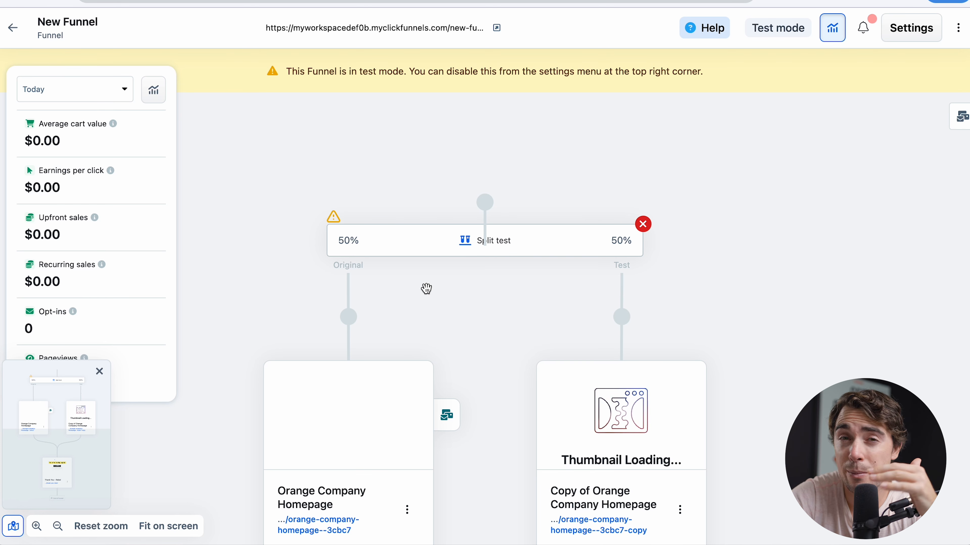
pyautogui.click(488, 248)
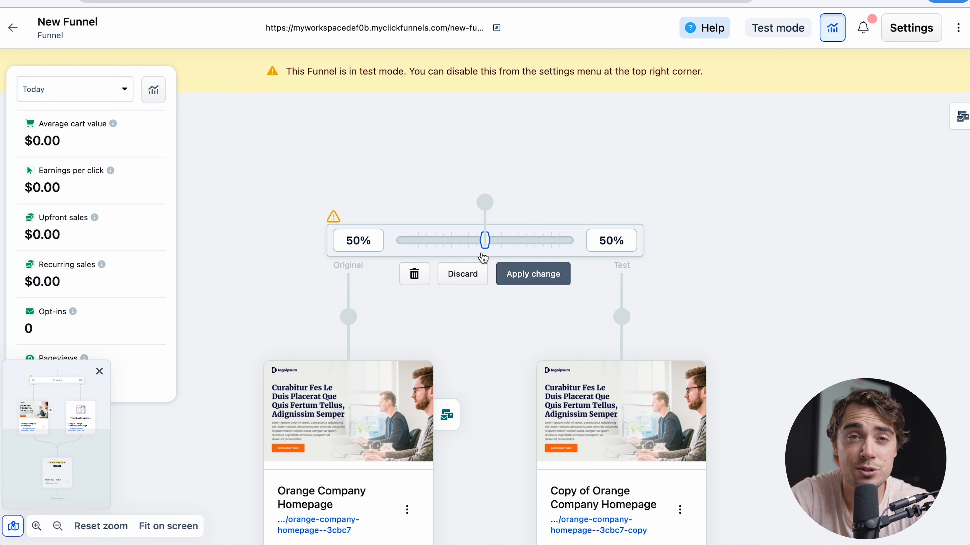
pyautogui.scroll(-5, 483, 258)
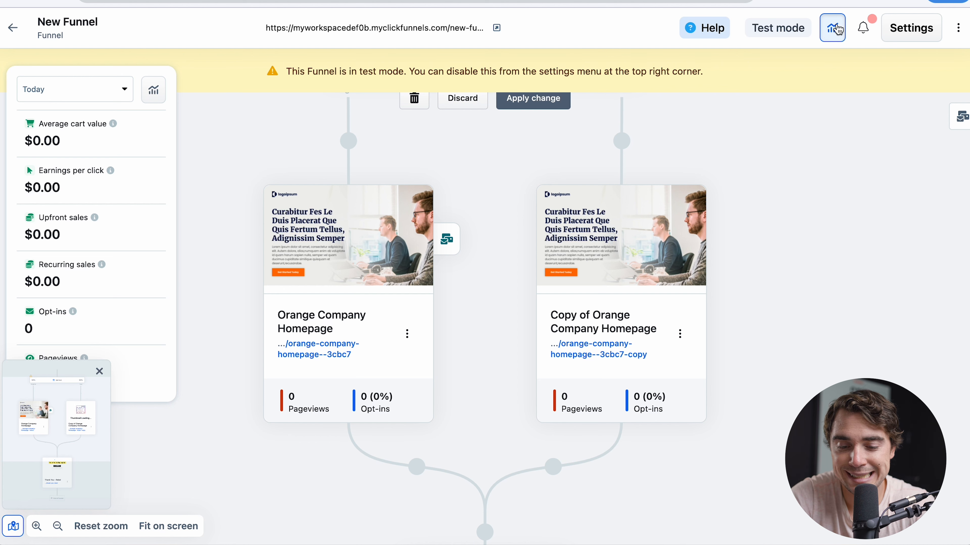
# Turn off Test Mode in the funnel settings and update the funnel
pyautogui.moveTo(702, 237)
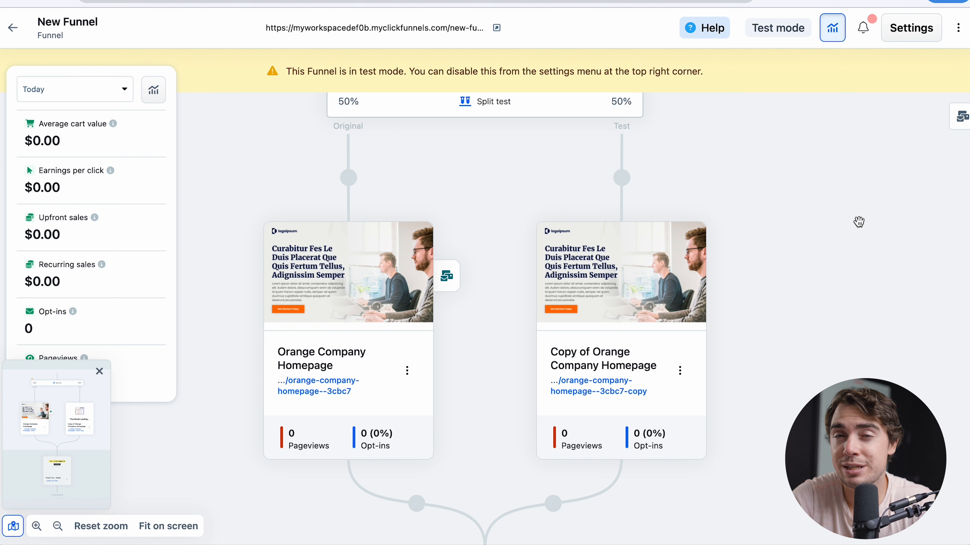
pyautogui.click(902, 36)
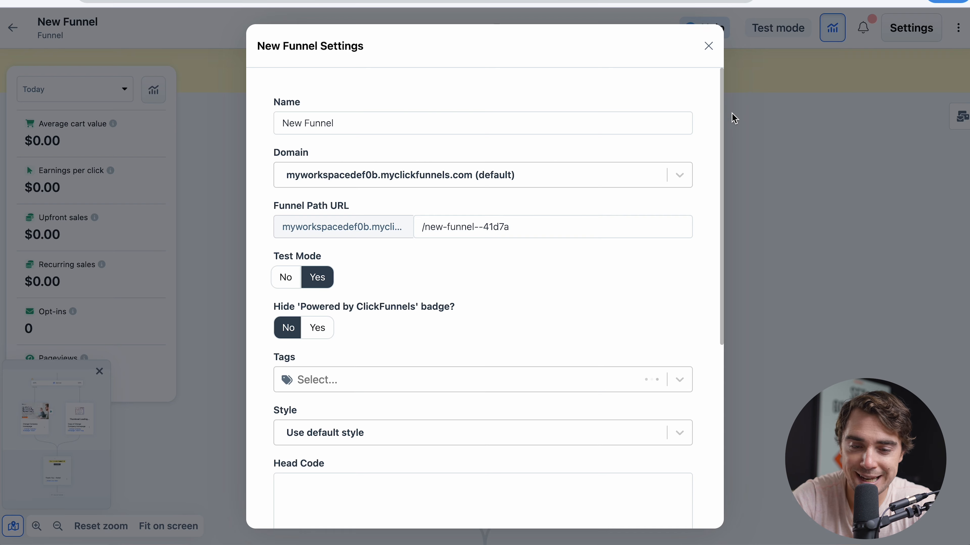
pyautogui.click(286, 280)
pyautogui.scroll(-8, 362, 340)
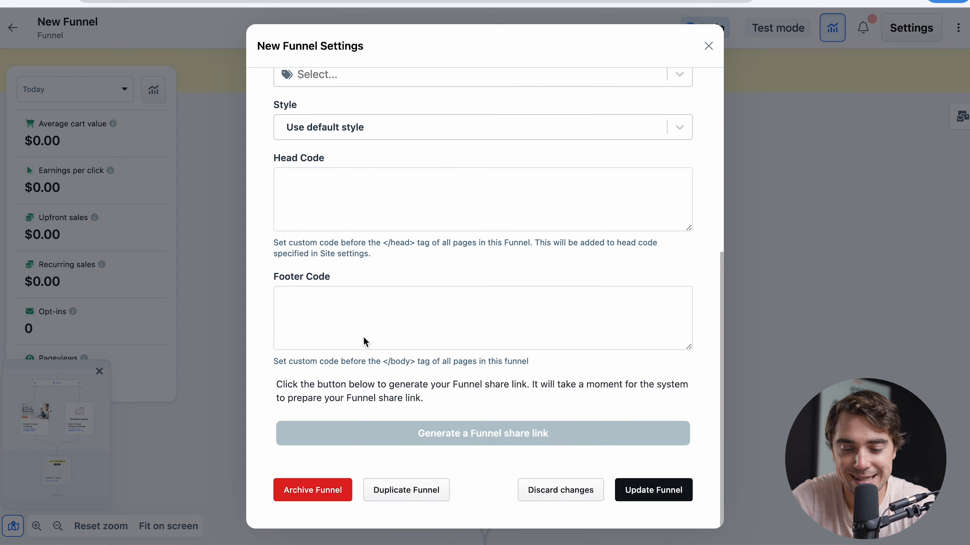
pyautogui.click(636, 492)
# Preview the homepage, look through it, and submit its opt-in pop-up form with the filled-in full name and email
pyautogui.moveTo(294, 258)
pyautogui.click(324, 250)
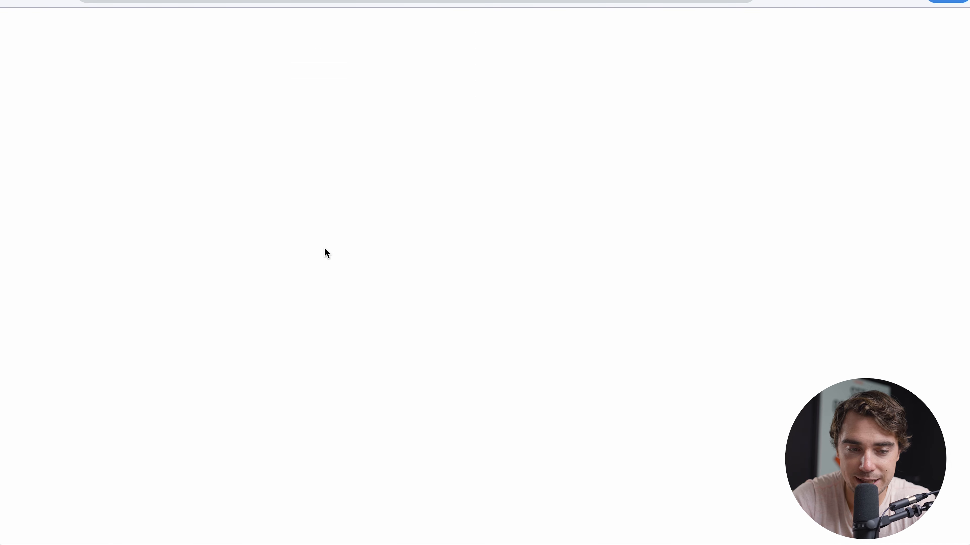
pyautogui.scroll(-20, 330, 225)
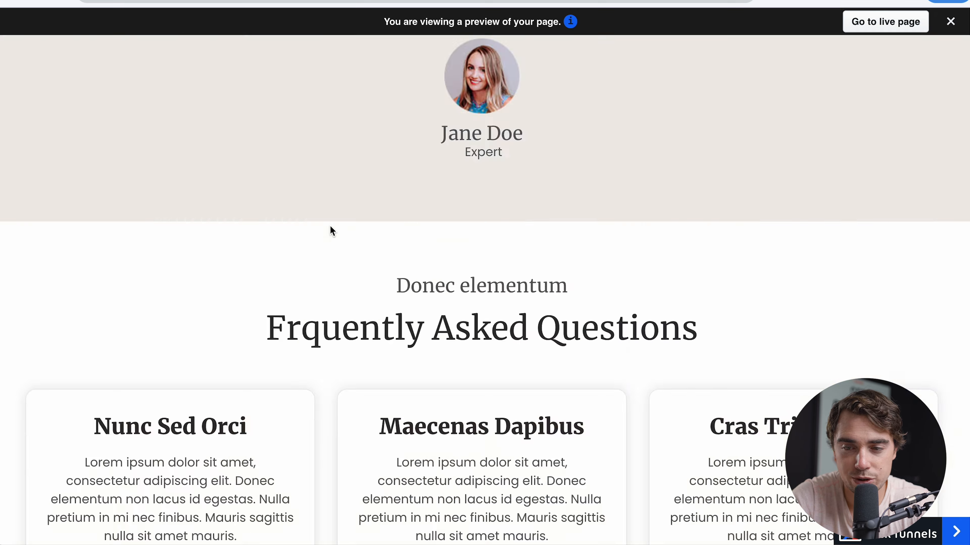
pyautogui.scroll(20, 329, 225)
pyautogui.click(149, 324)
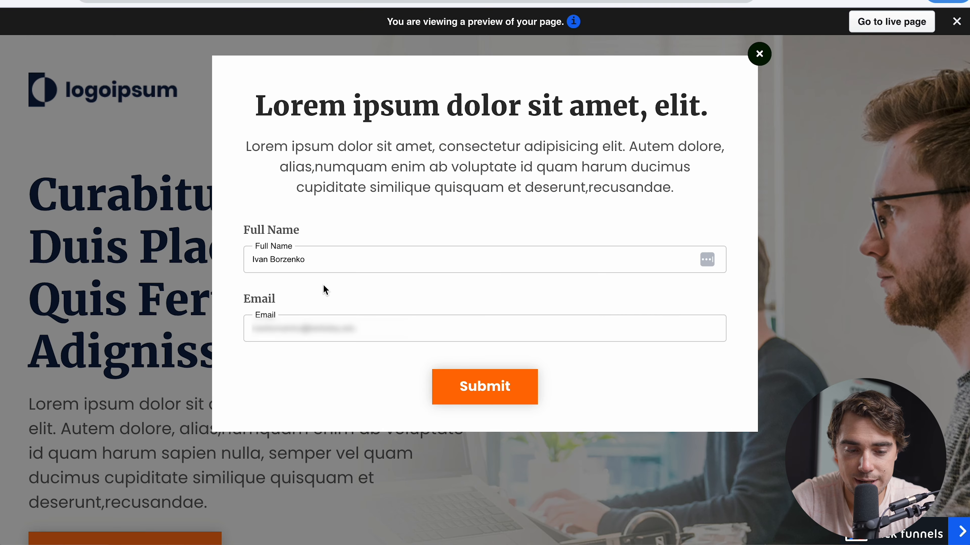
pyautogui.click(473, 393)
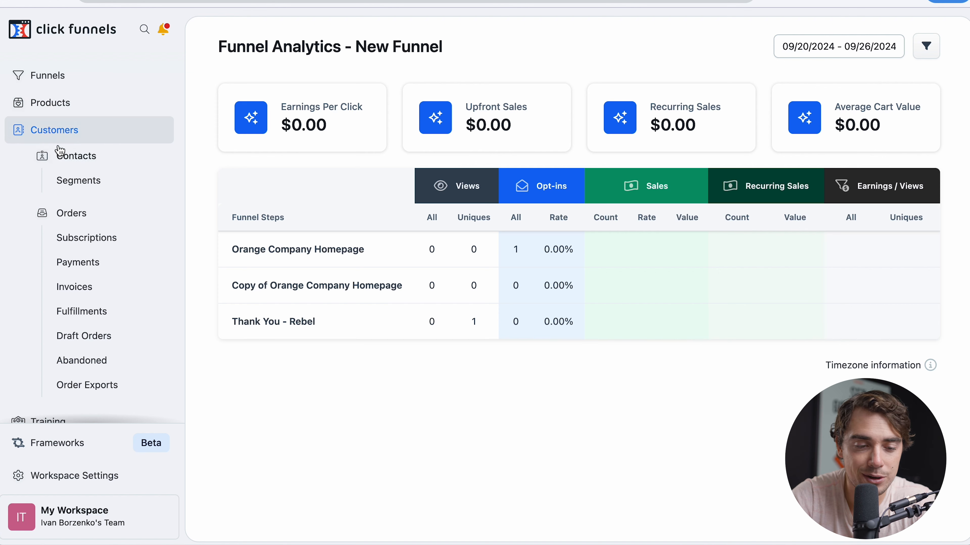
# Review the opted-in contact's activity under the customer contacts, and open the analytics of the most recently updated New Funnel
pyautogui.click(65, 156)
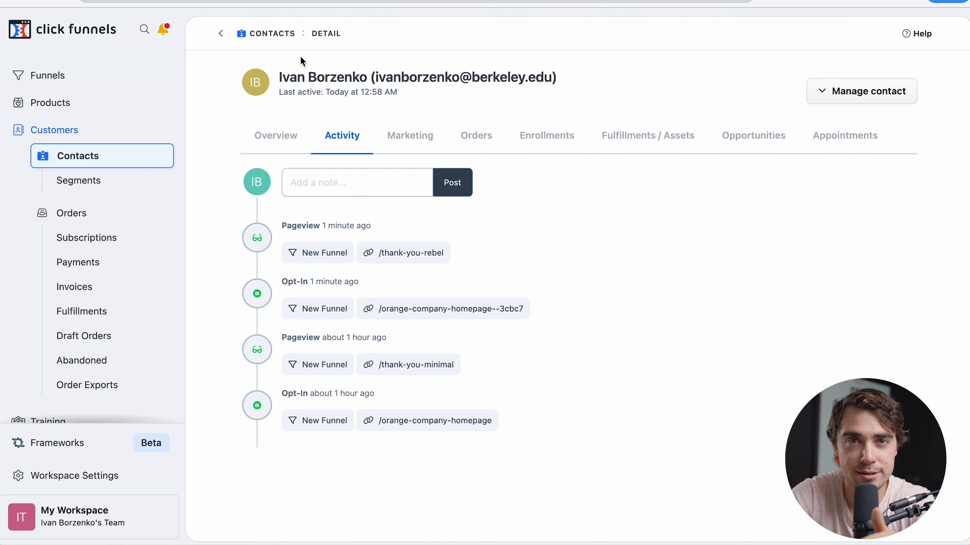
pyautogui.click(40, 81)
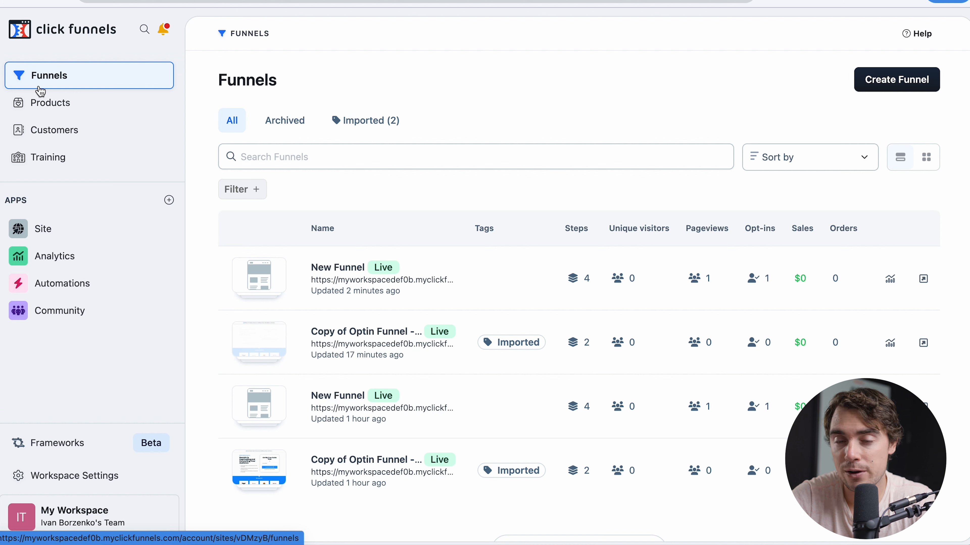
pyautogui.click(889, 281)
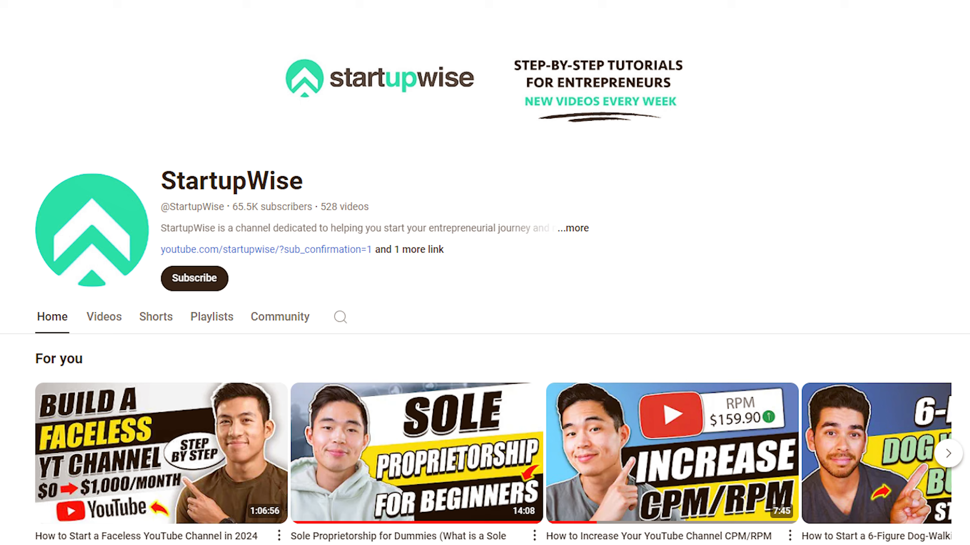
pyautogui.scroll(-4, 485, 290)
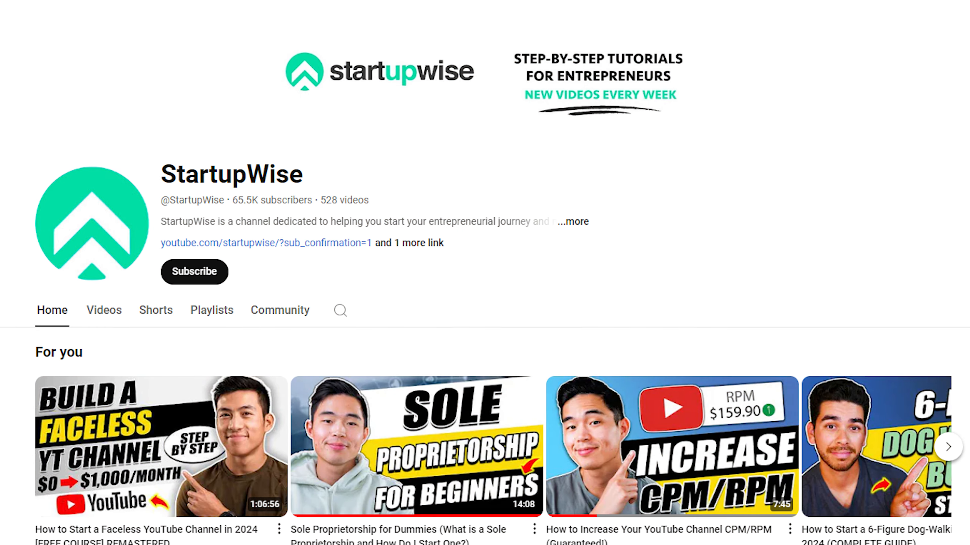
pyautogui.scroll(-8, 484, 290)
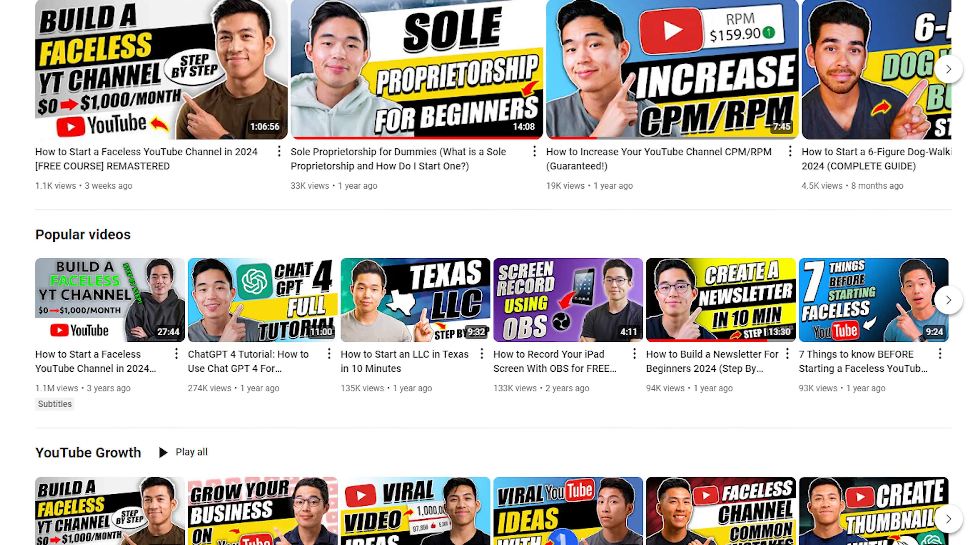